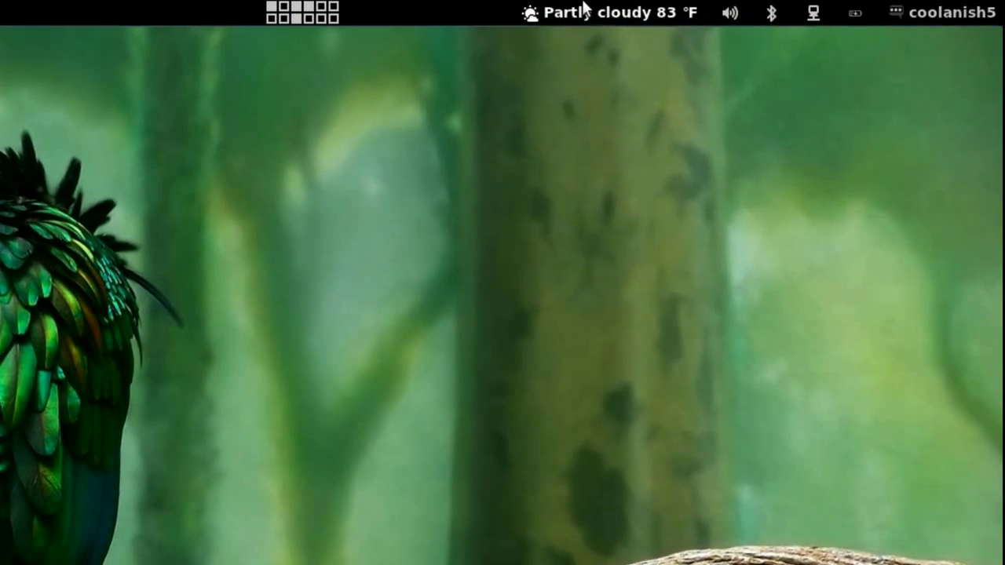
- Open the weather indicator's popup to view the current conditions and the two-day forecast
{"action": "left_click", "coordinate": [584, 10]}
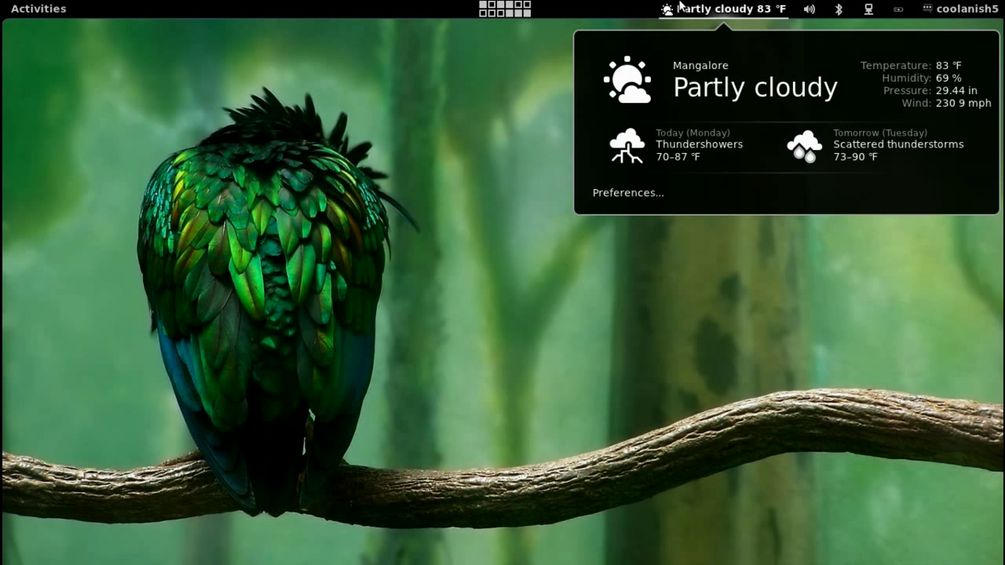
{"action": "left_click", "coordinate": [683, 6]}
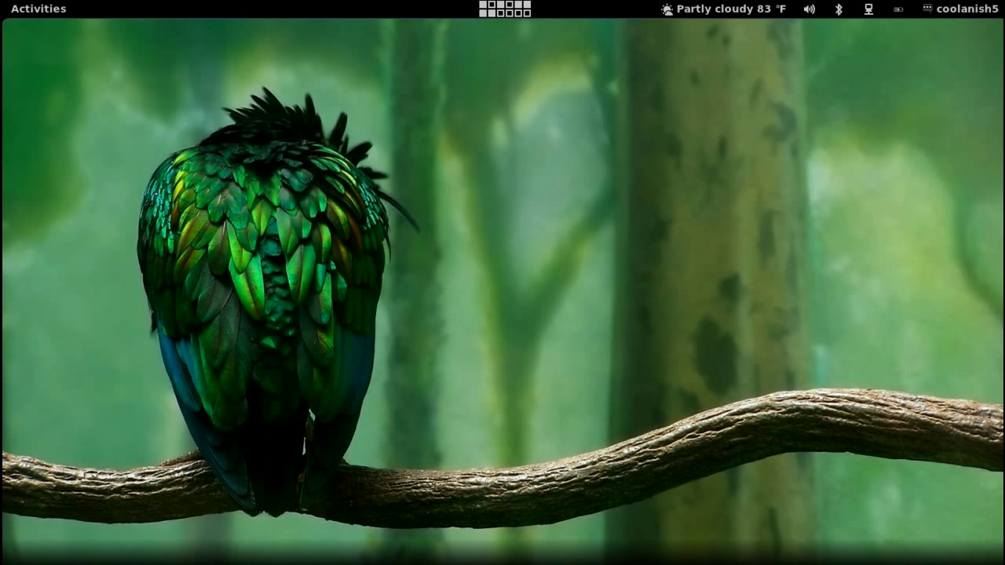
{"action": "left_click", "coordinate": [695, 8]}
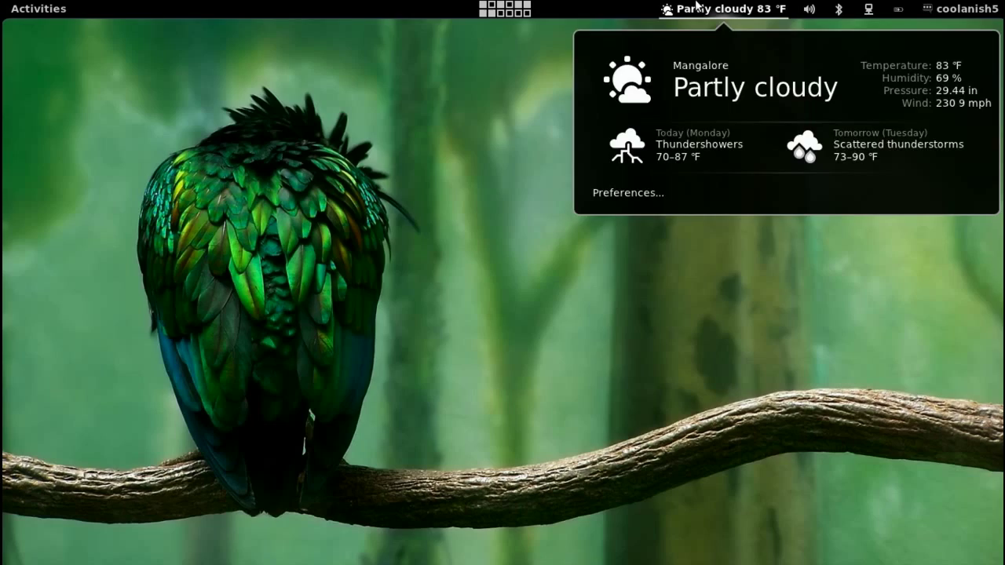
{"action": "left_click", "coordinate": [696, 7]}
- Switch to the Weather extension notes in gedit and highlight the three step headings and the Step1 commands
{"action": "left_click", "coordinate": [3, 7]}
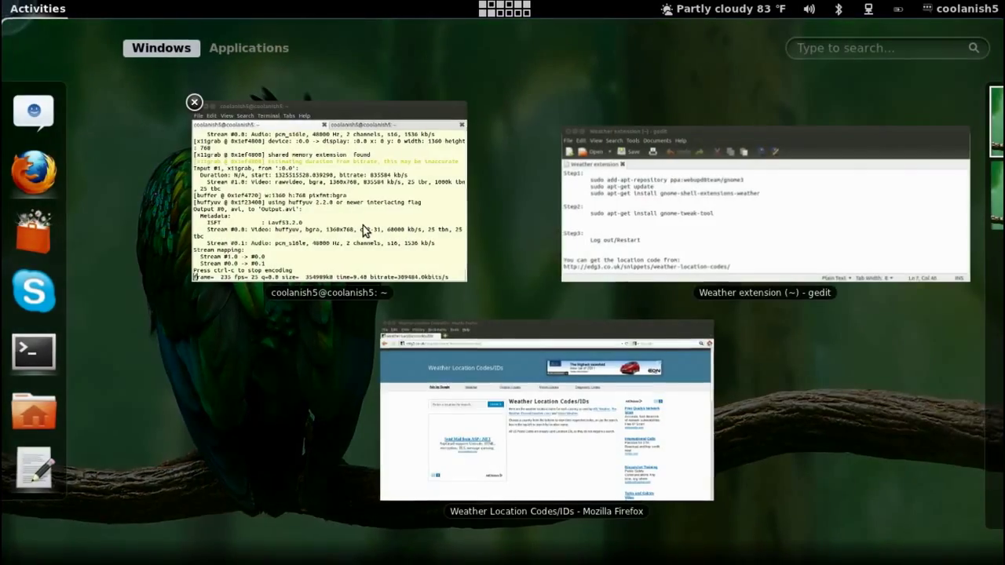
{"action": "left_click", "coordinate": [552, 241]}
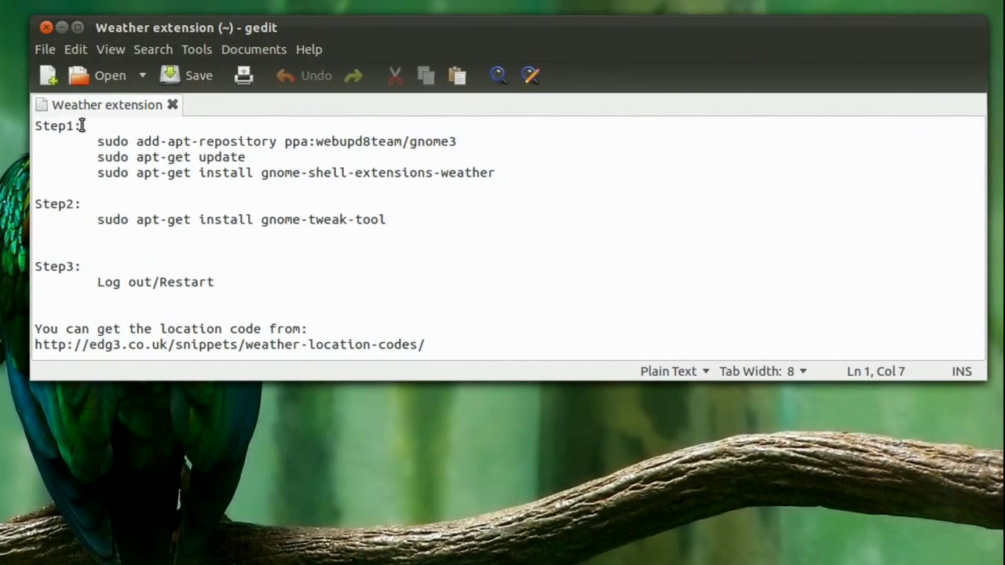
{"action": "left_click_drag", "start_coordinate": [83, 125], "coordinate": [23, 129]}
{"action": "left_click_drag", "start_coordinate": [75, 204], "coordinate": [46, 208]}
{"action": "triple_click", "coordinate": [46, 208]}
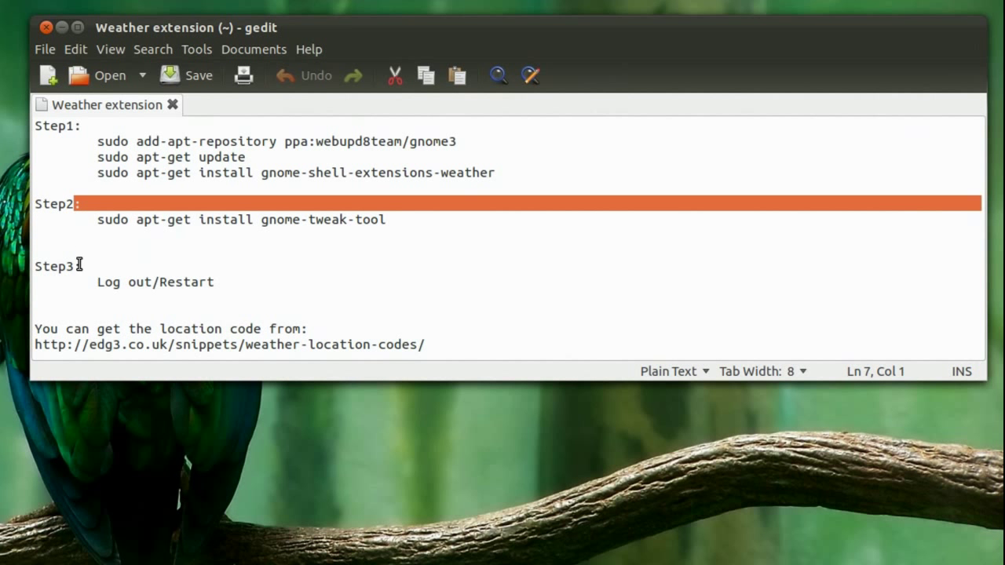
{"action": "left_click", "coordinate": [77, 267]}
{"action": "triple_click", "coordinate": [75, 268]}
{"action": "left_click", "coordinate": [44, 267]}
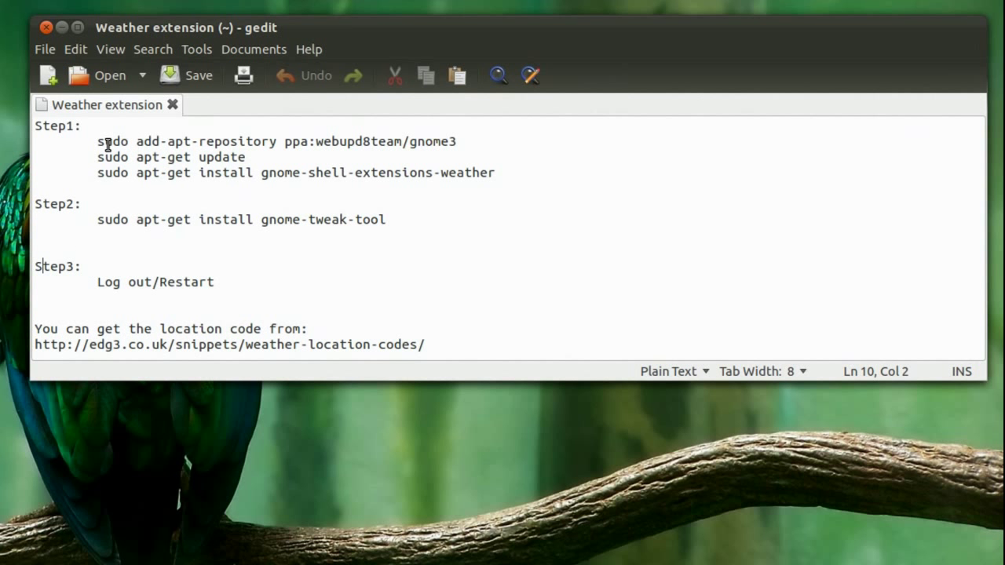
{"action": "left_click_drag", "start_coordinate": [97, 141], "coordinate": [518, 173]}
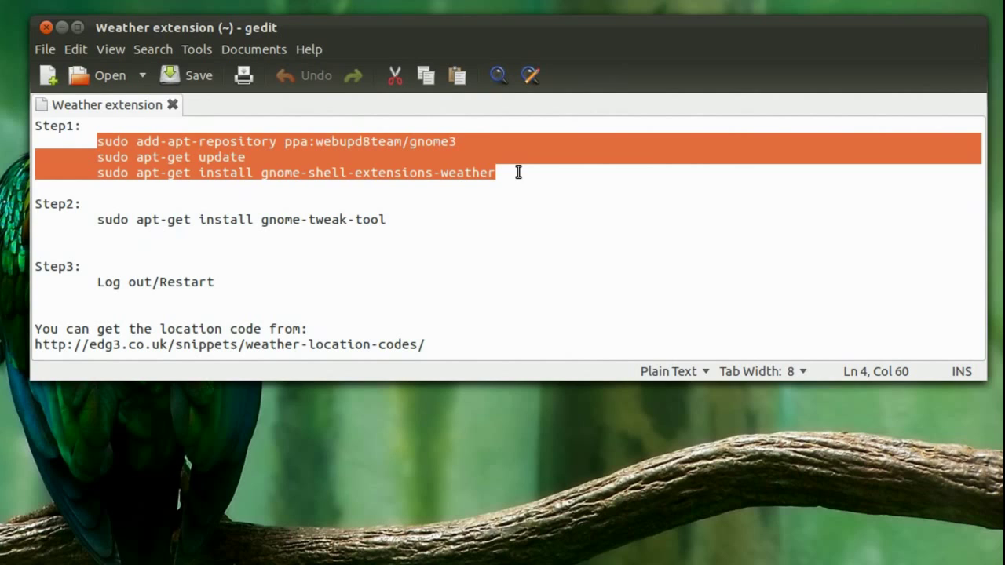
{"action": "left_click", "coordinate": [519, 173]}
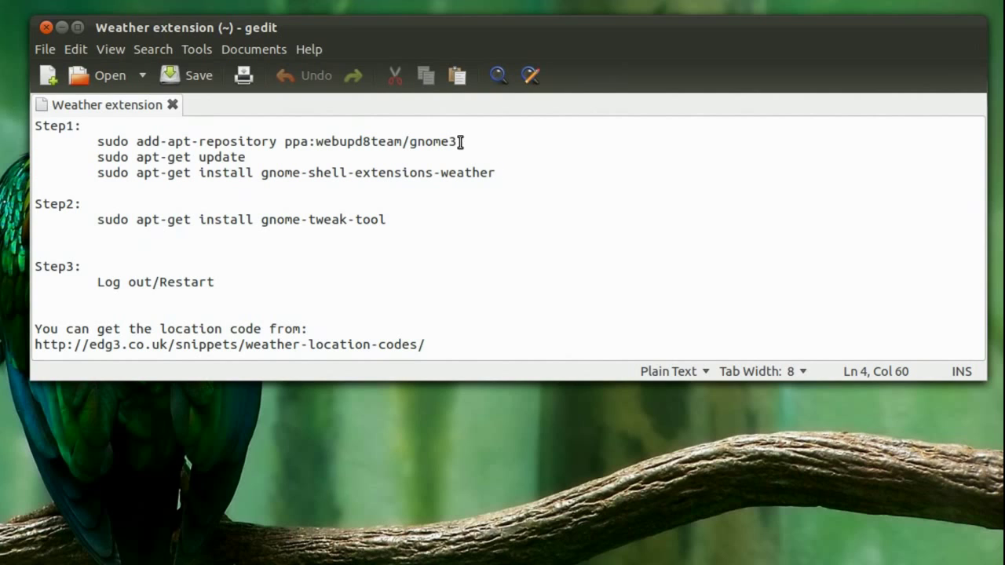
- Bring the terminal window forward and move it below the notes' command text
{"action": "key", "text": "super"}
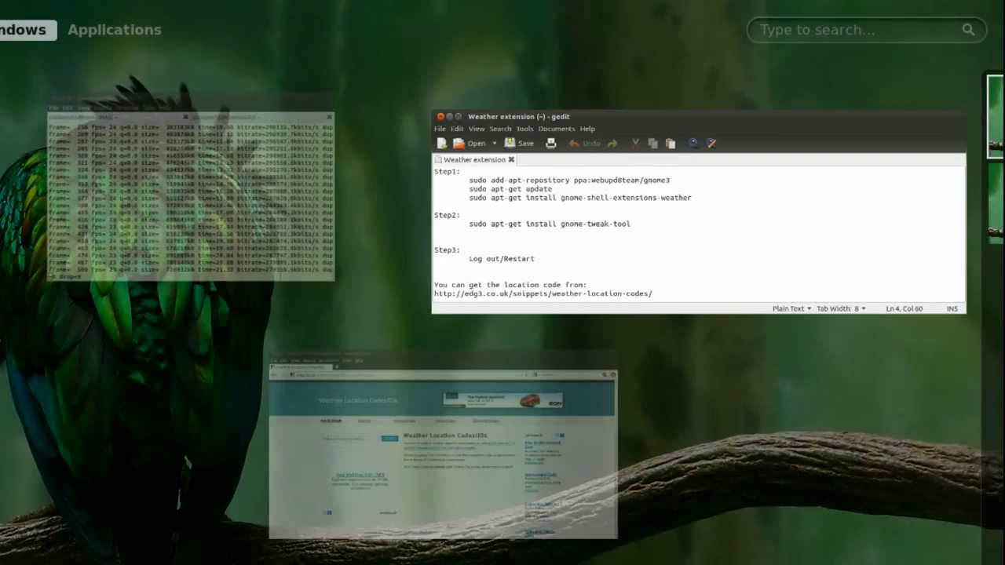
{"action": "left_click", "coordinate": [188, 193]}
{"action": "left_click", "coordinate": [588, 88]}
{"action": "left_click_drag", "start_coordinate": [588, 91], "coordinate": [597, 405]}
- Highlight the Step1 add-apt-repository line, and the full set of three Step1 commands in the notes
{"action": "left_click_drag", "start_coordinate": [98, 144], "coordinate": [476, 146]}
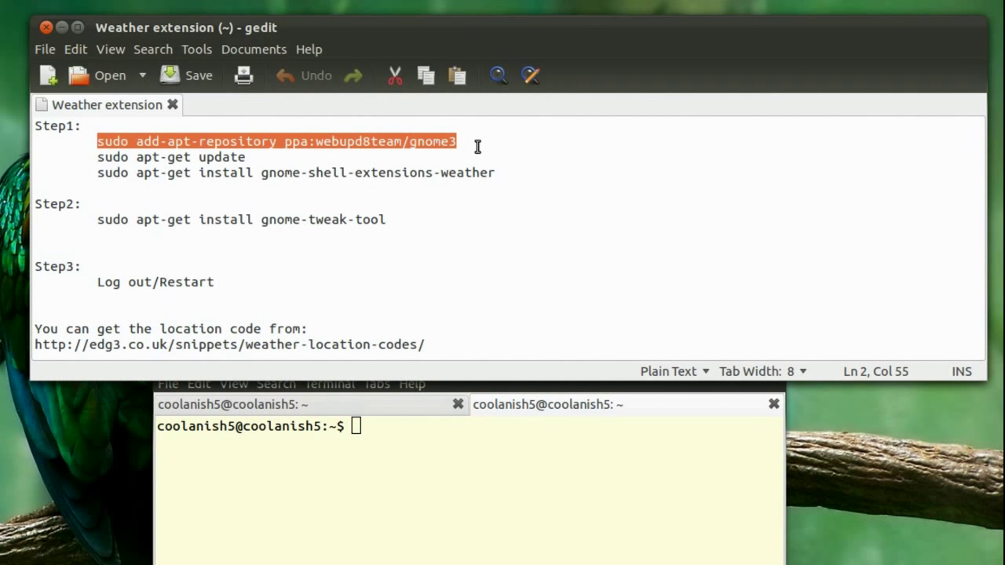
{"action": "left_click", "coordinate": [475, 146]}
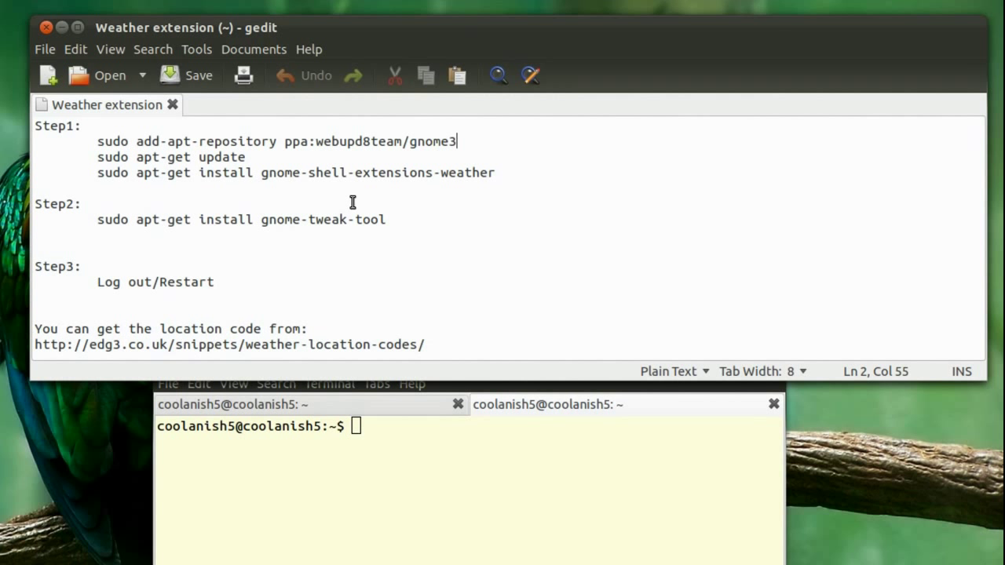
{"action": "left_click", "coordinate": [97, 142]}
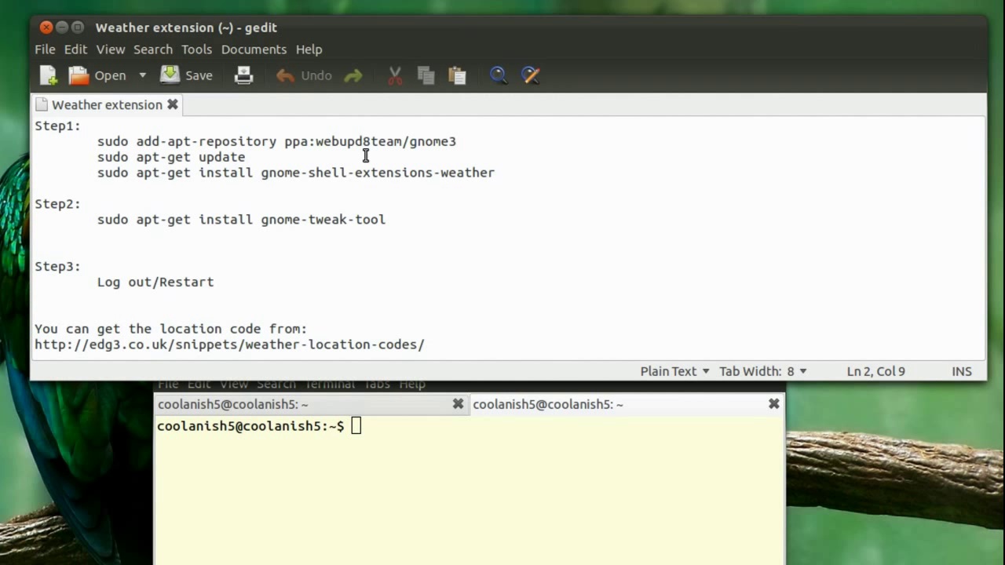
{"action": "left_click", "coordinate": [500, 174], "text": "shift"}
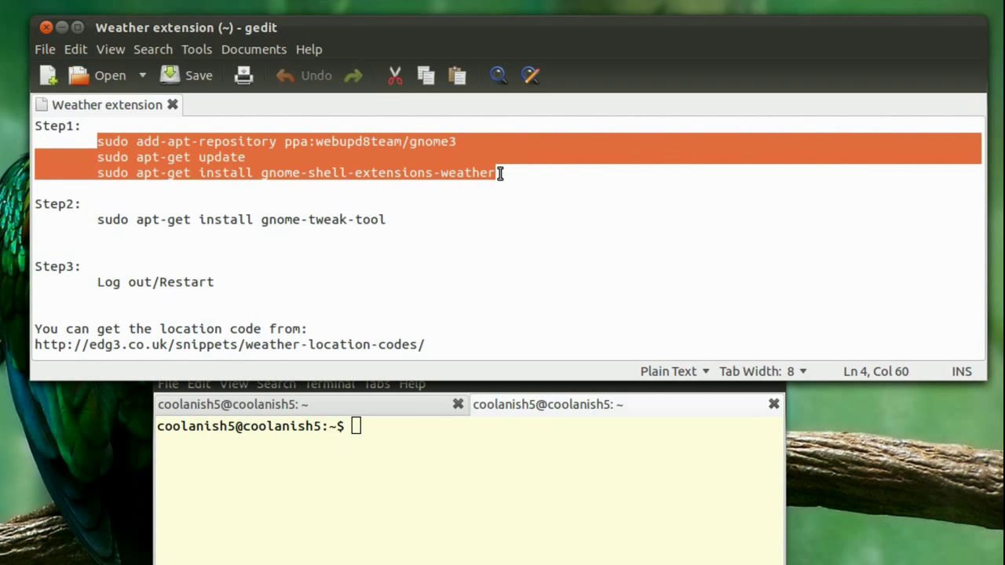
{"action": "left_click", "coordinate": [500, 173]}
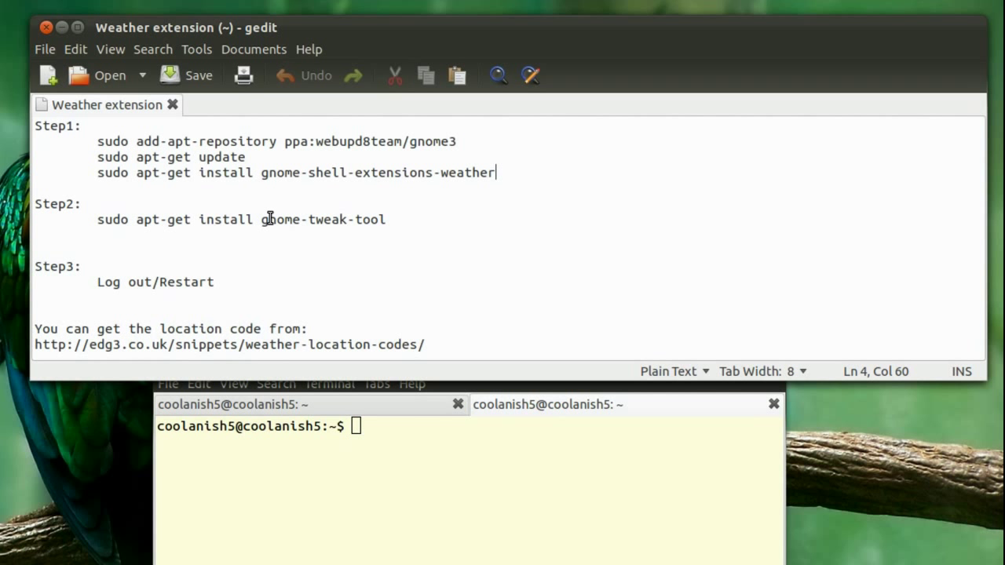
- Highlight the Step2 command "sudo apt-get install gnome-tweak-tool" and its package name in the notes
{"action": "left_click", "coordinate": [96, 219]}
{"action": "left_click", "coordinate": [437, 220], "text": "shift"}
{"action": "left_click", "coordinate": [437, 219]}
{"action": "left_click_drag", "start_coordinate": [262, 220], "coordinate": [433, 218]}
{"action": "left_click", "coordinate": [437, 218]}
{"action": "left_click", "coordinate": [262, 220]}
{"action": "left_click", "coordinate": [424, 215], "text": "shift"}
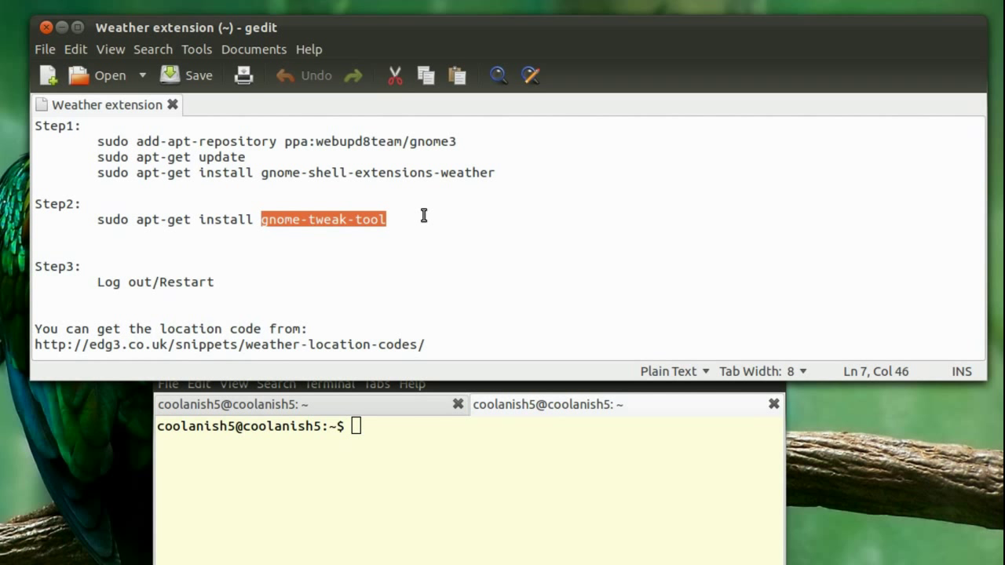
{"action": "left_click", "coordinate": [424, 215]}
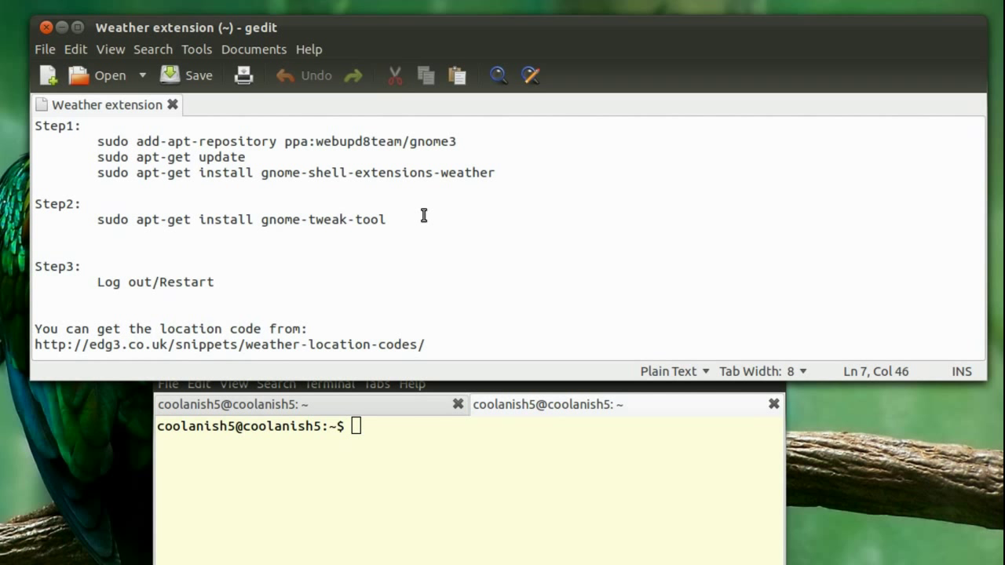
{"action": "left_click_drag", "start_coordinate": [259, 220], "coordinate": [405, 218]}
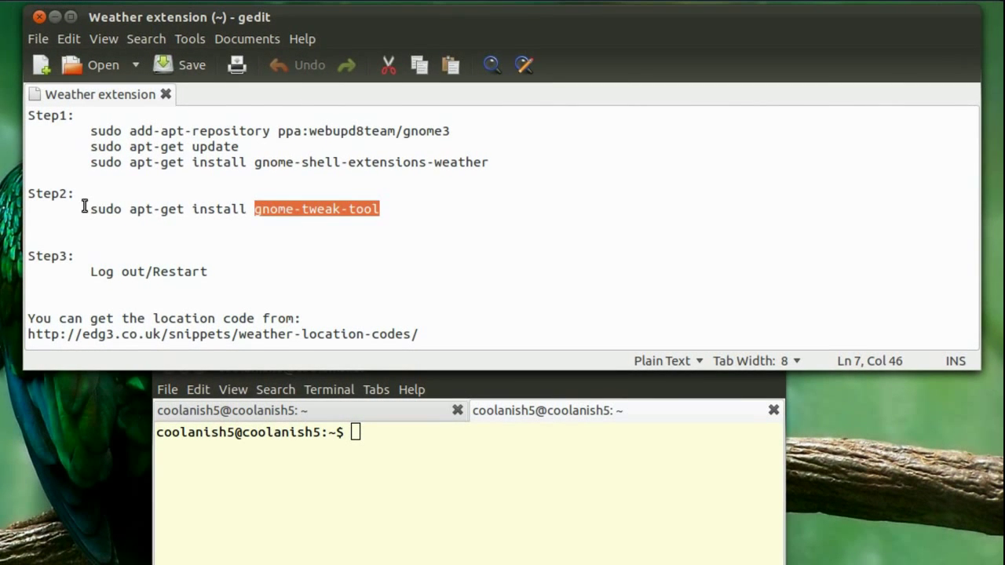
{"action": "left_click_drag", "start_coordinate": [85, 206], "coordinate": [393, 207]}
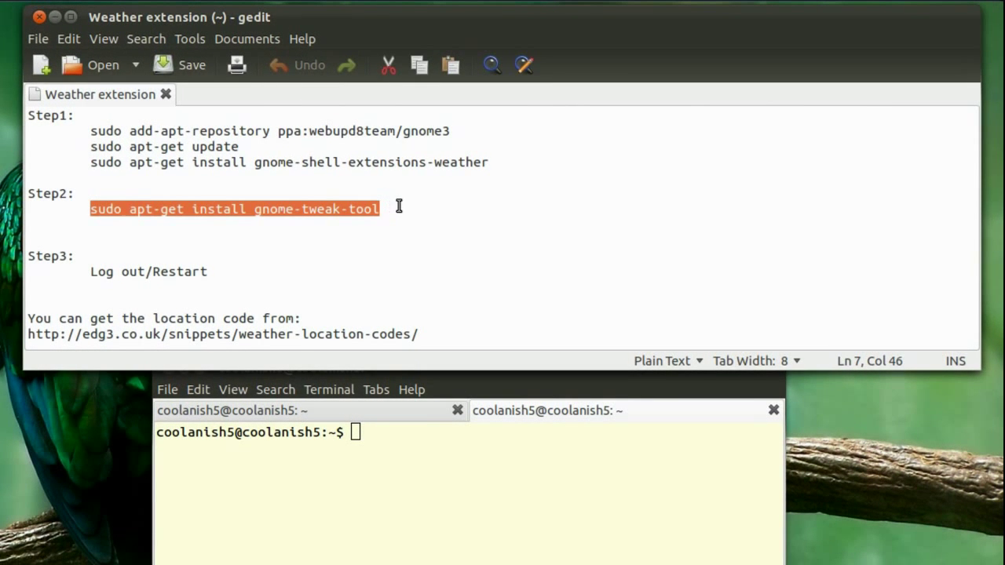
- Bring the terminal forward briefly, and highlight the Step3 instruction "Log out/Restart" in the notes
{"action": "left_click", "coordinate": [190, 366]}
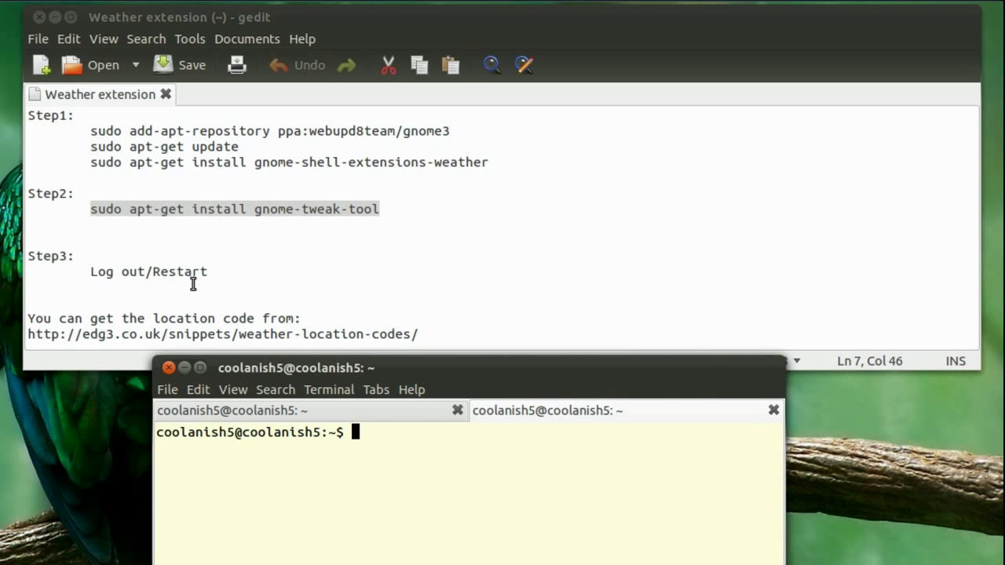
{"action": "left_click", "coordinate": [83, 272]}
{"action": "left_click_drag", "start_coordinate": [84, 272], "coordinate": [222, 274]}
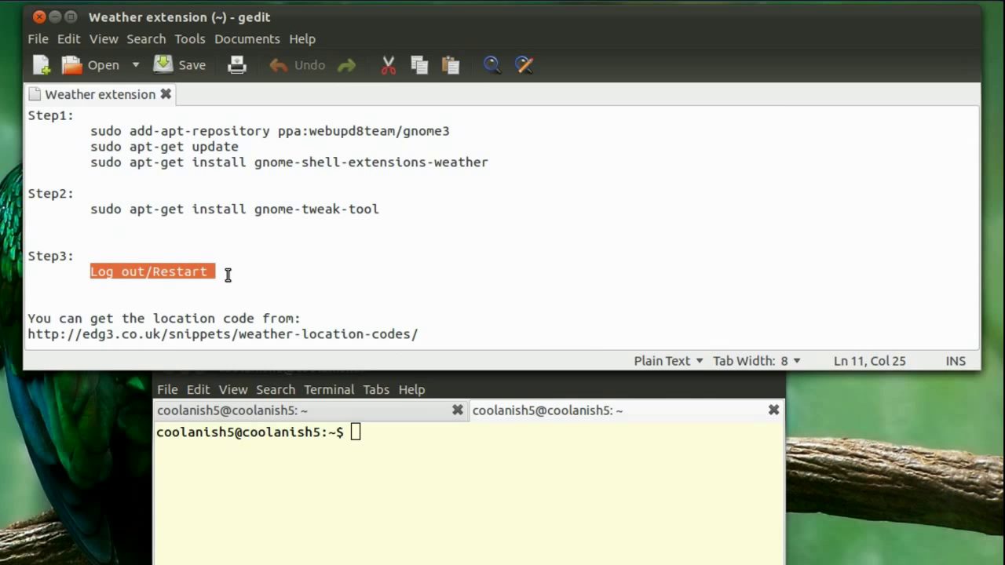
{"action": "left_click", "coordinate": [228, 274]}
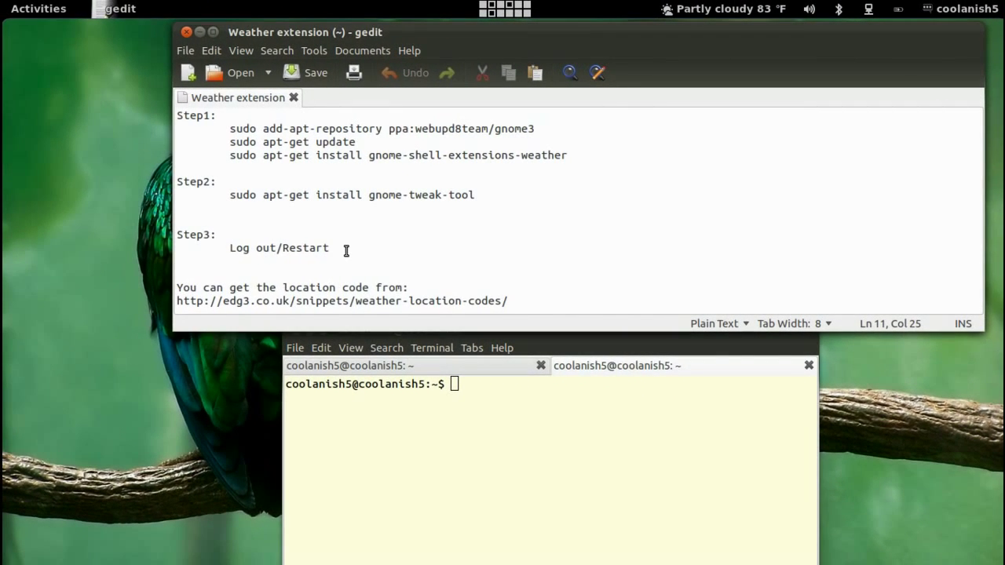
- Hide the terminal window and return to the Step3 line of the notes
{"action": "left_click", "coordinate": [380, 405]}
{"action": "key", "text": "super+h"}
{"action": "left_click", "coordinate": [265, 235]}
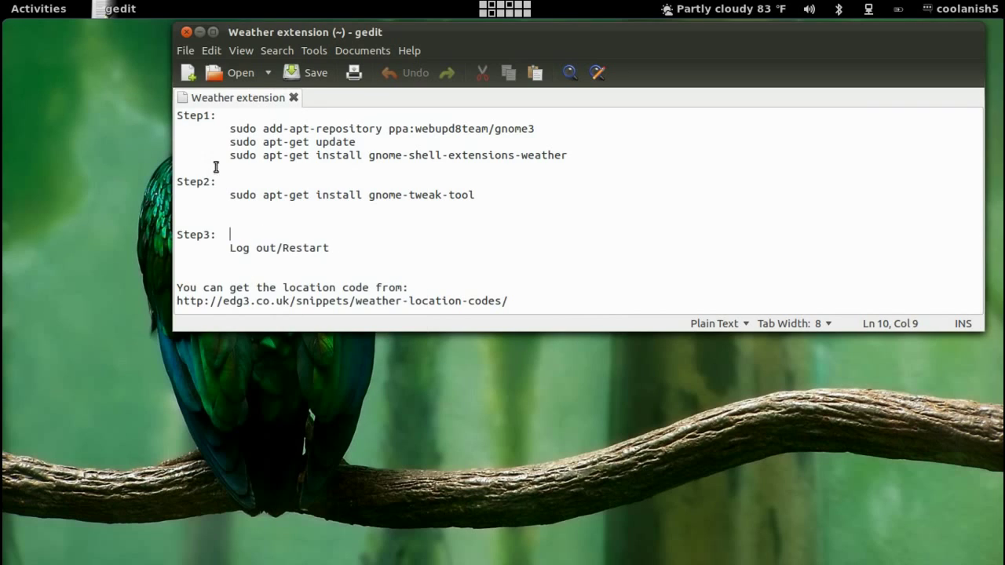
- Search for "advanced", open Advanced Settings to view the Weather indicator Extension under Shell Extensions, and close the window
{"action": "key", "text": "super"}
{"action": "type", "text": "ad"}
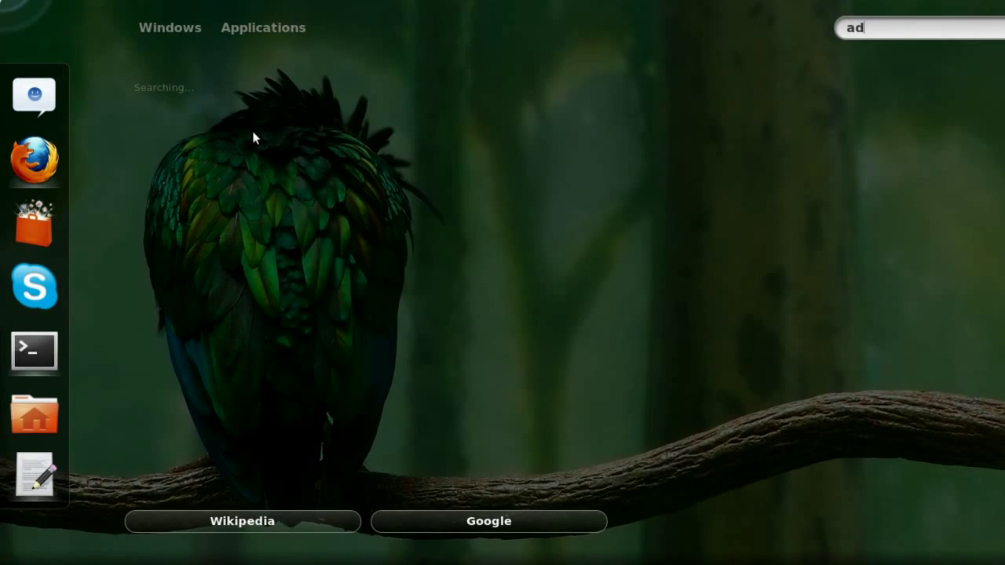
{"action": "type", "text": "vanced"}
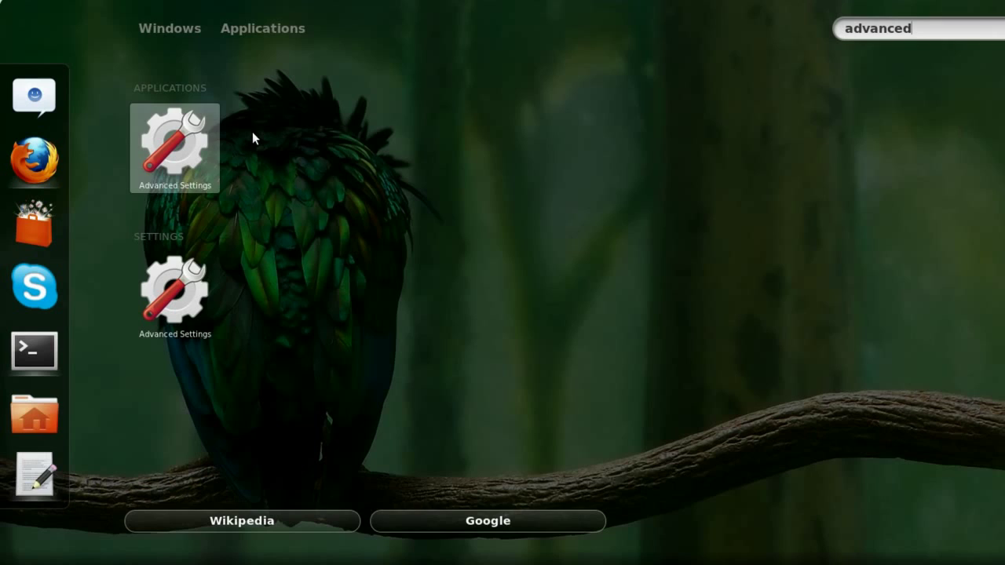
{"action": "left_click", "coordinate": [161, 156]}
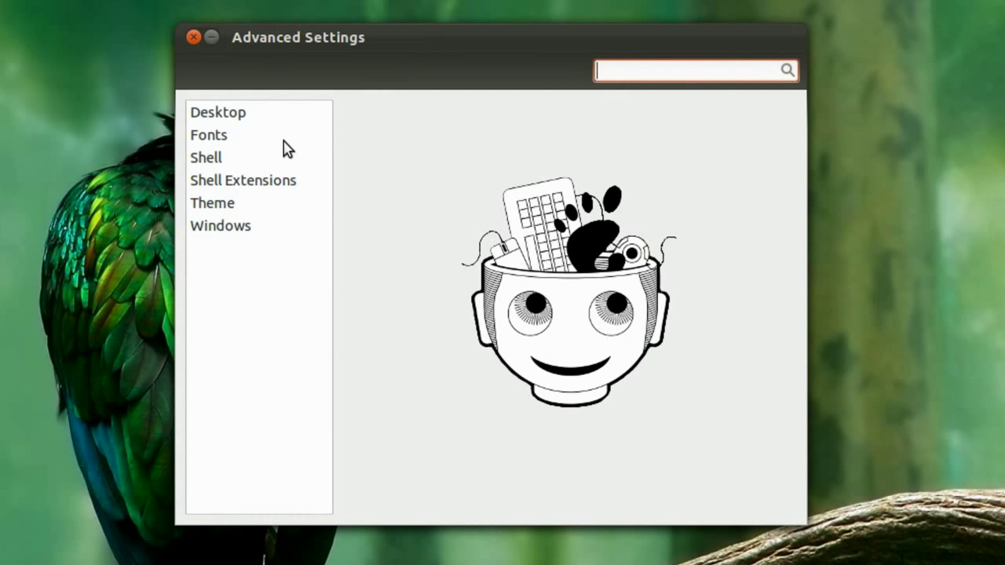
{"action": "left_click", "coordinate": [262, 185]}
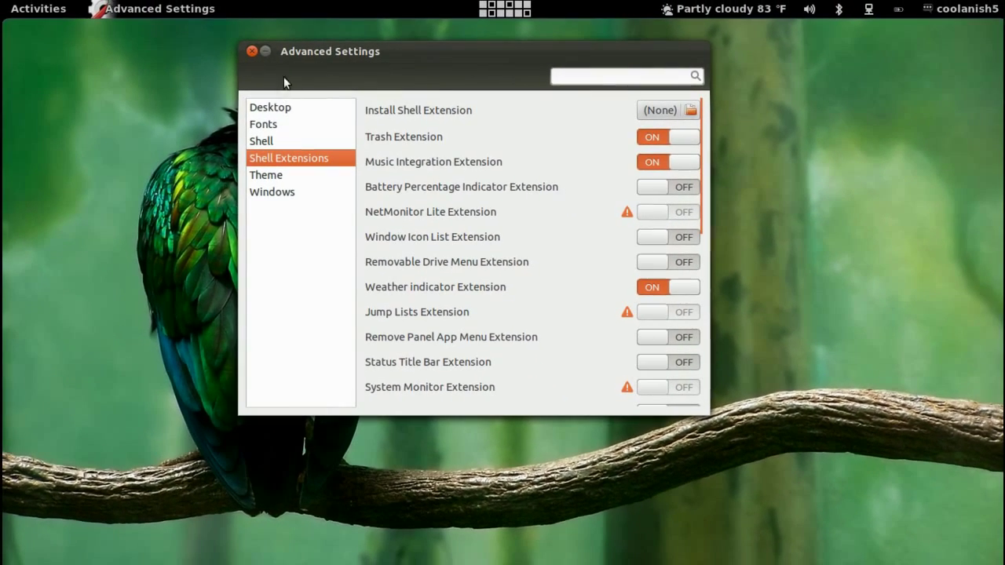
{"action": "left_click", "coordinate": [252, 52]}
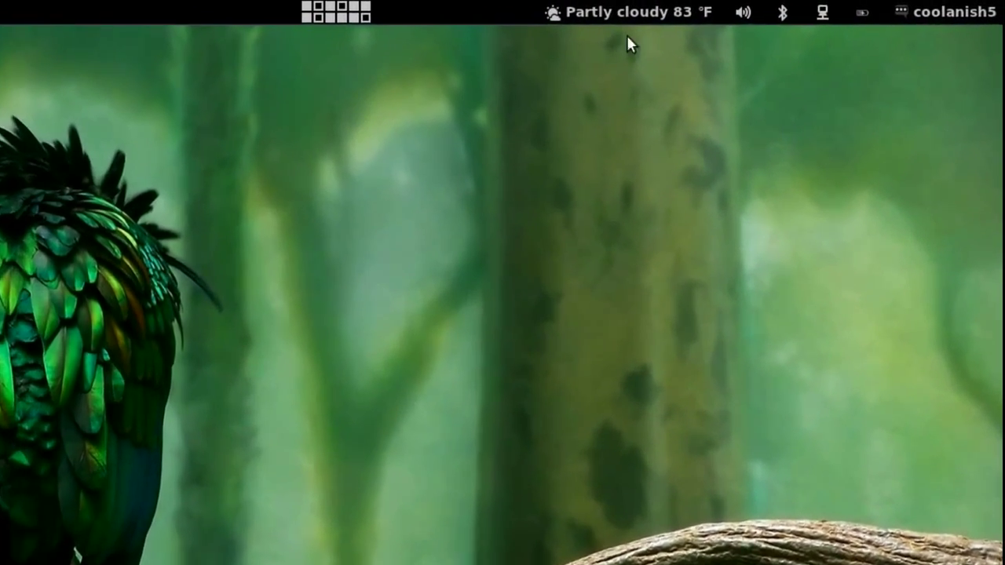
- Open the weather indicator's preferences, move the Weather Configurator window to the middle of the desktop, and focus its WOEID field
{"action": "left_click", "coordinate": [701, 8]}
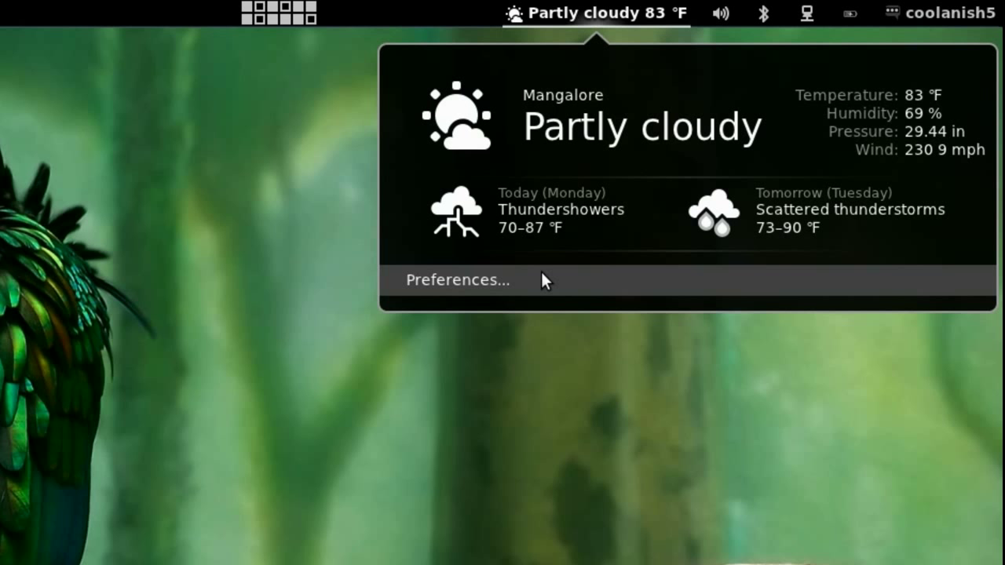
{"action": "left_click", "coordinate": [550, 11]}
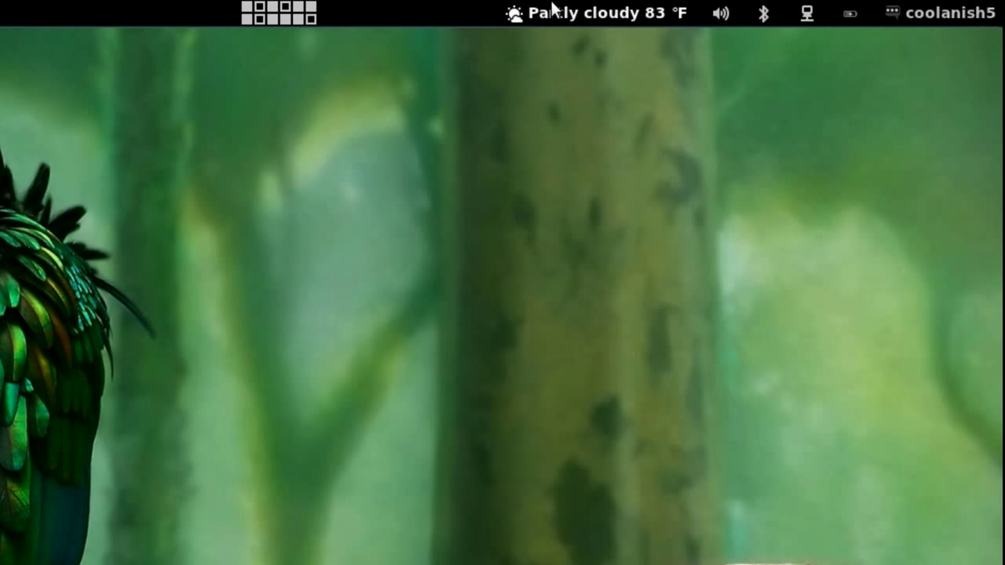
{"action": "left_click", "coordinate": [551, 10]}
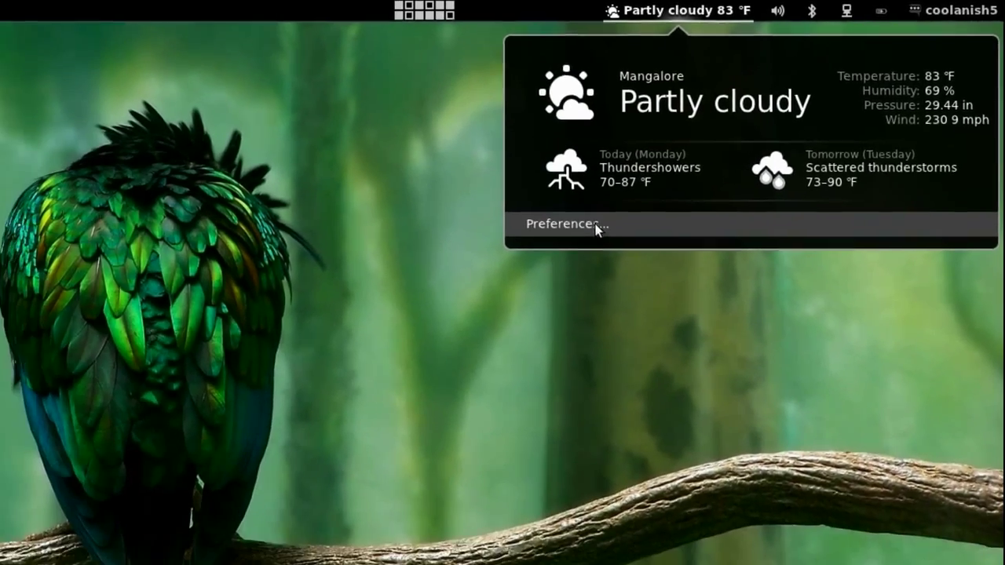
{"action": "left_click", "coordinate": [428, 289]}
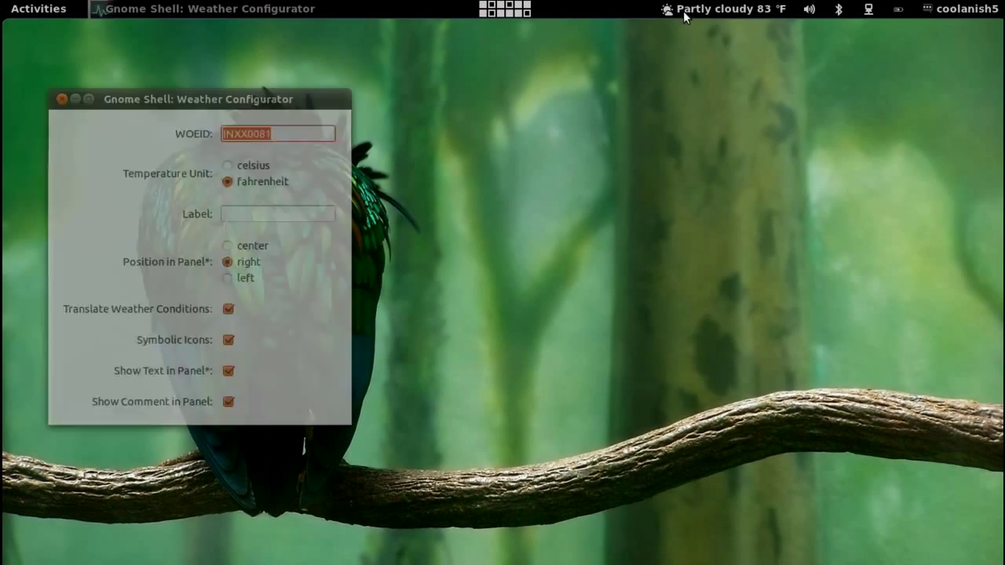
{"action": "left_click", "coordinate": [683, 11]}
{"action": "left_click", "coordinate": [274, 99]}
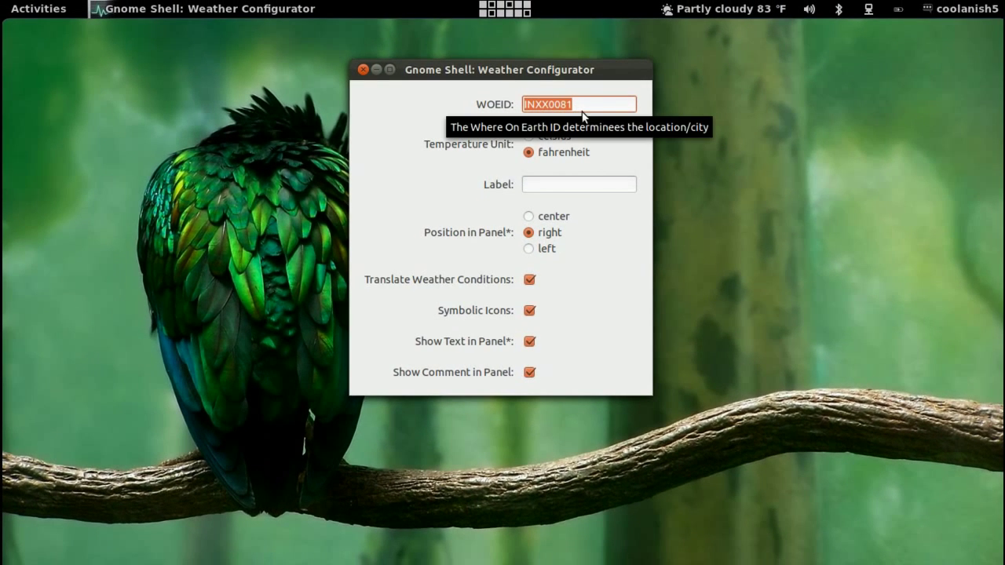
{"action": "left_click", "coordinate": [582, 107]}
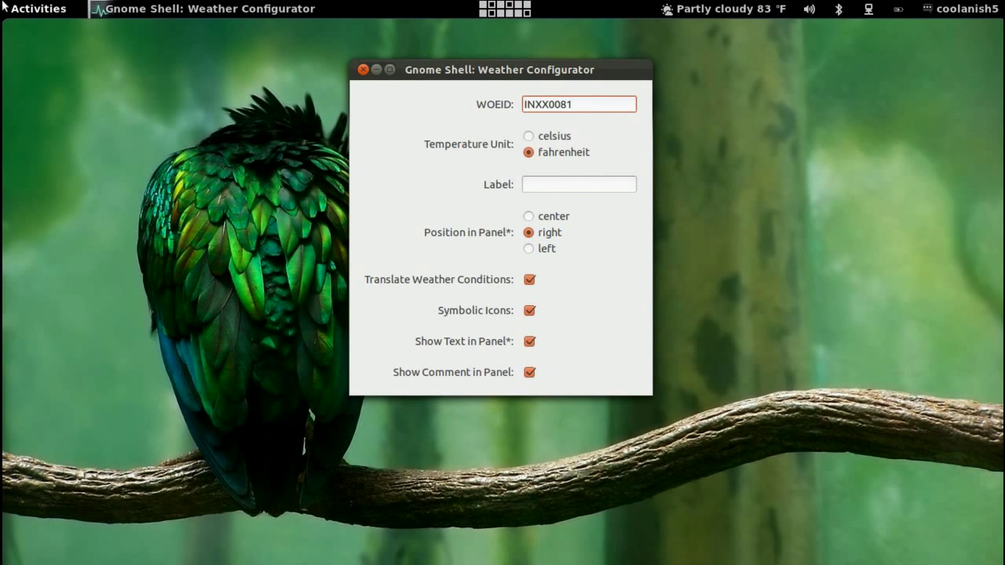
- Switch to the Weather Location Codes/IDs page in Firefox and highlight its web address
{"action": "left_click", "coordinate": [38, 9]}
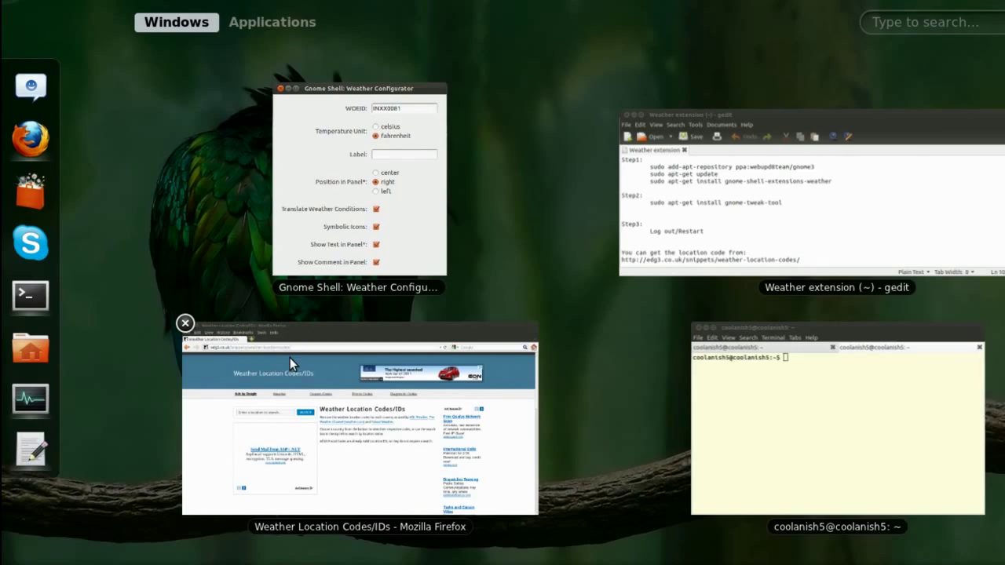
{"action": "left_click", "coordinate": [289, 357]}
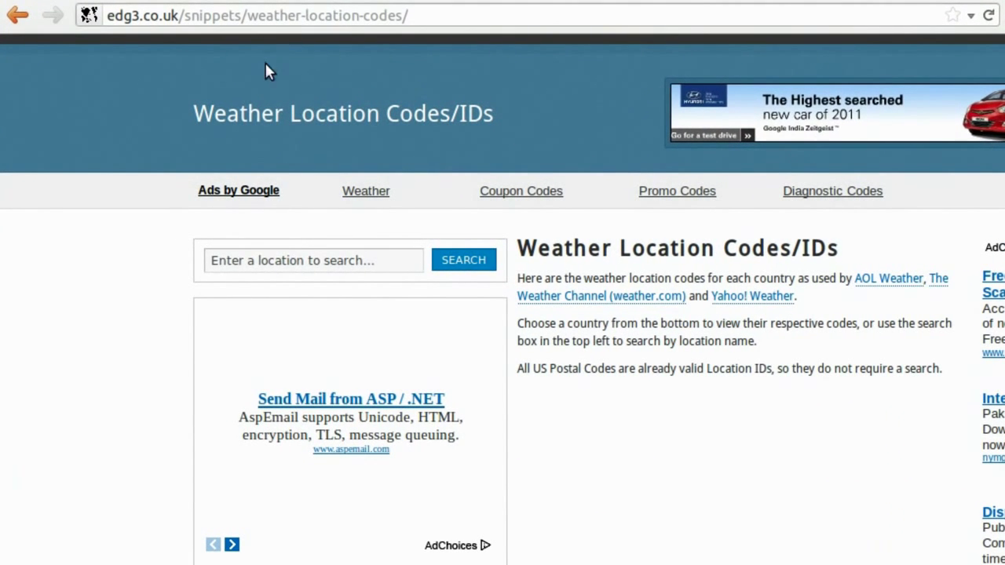
{"action": "left_click", "coordinate": [389, 15]}
{"action": "left_click_drag", "start_coordinate": [450, 16], "coordinate": [44, 8]}
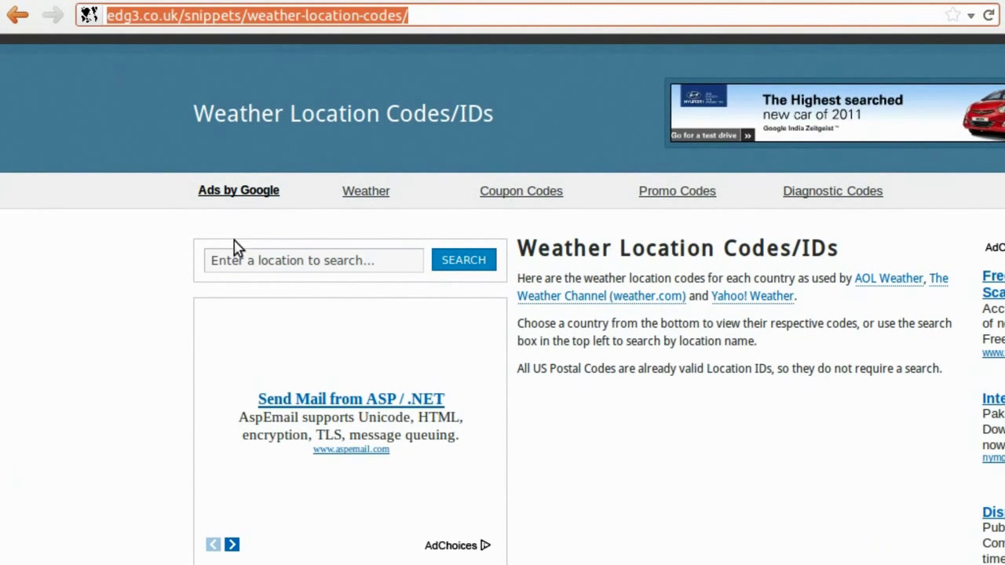
- Search the location codes for "mangalore" and point out the code listed for Mangalore, India
{"action": "left_click", "coordinate": [341, 256]}
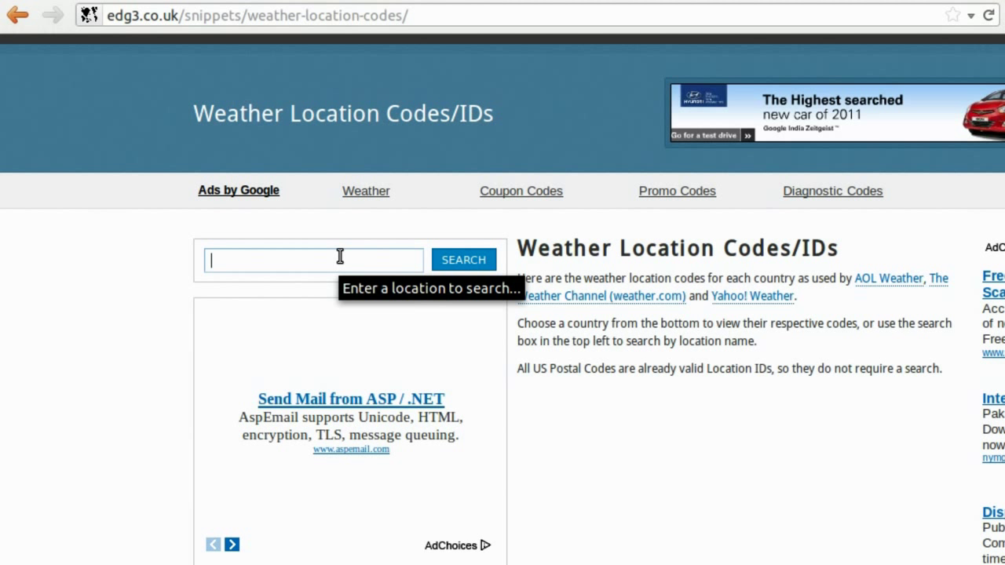
{"action": "scroll", "coordinate": [298, 235], "scroll_direction": "down", "scroll_amount": 3}
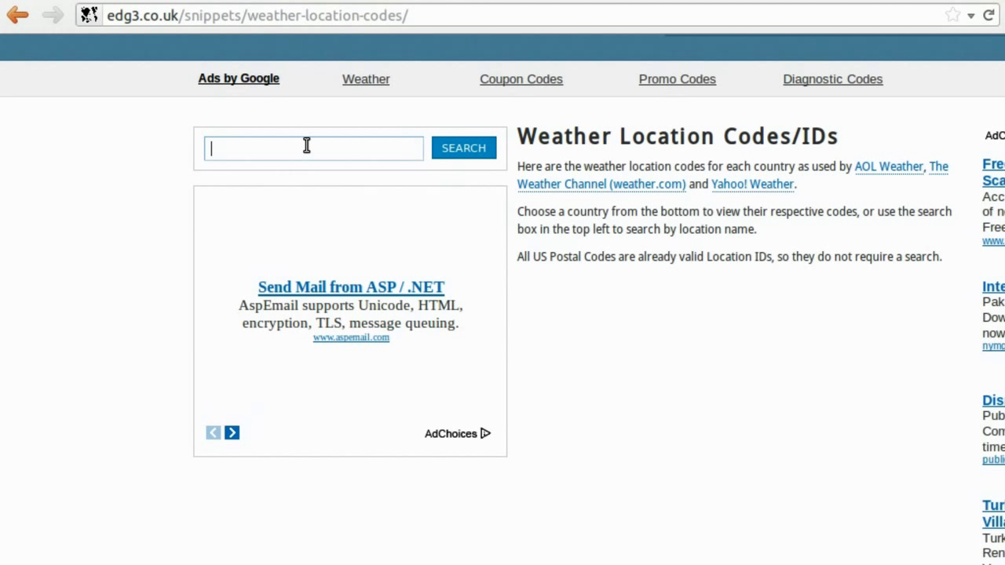
{"action": "type", "text": "mangalore"}
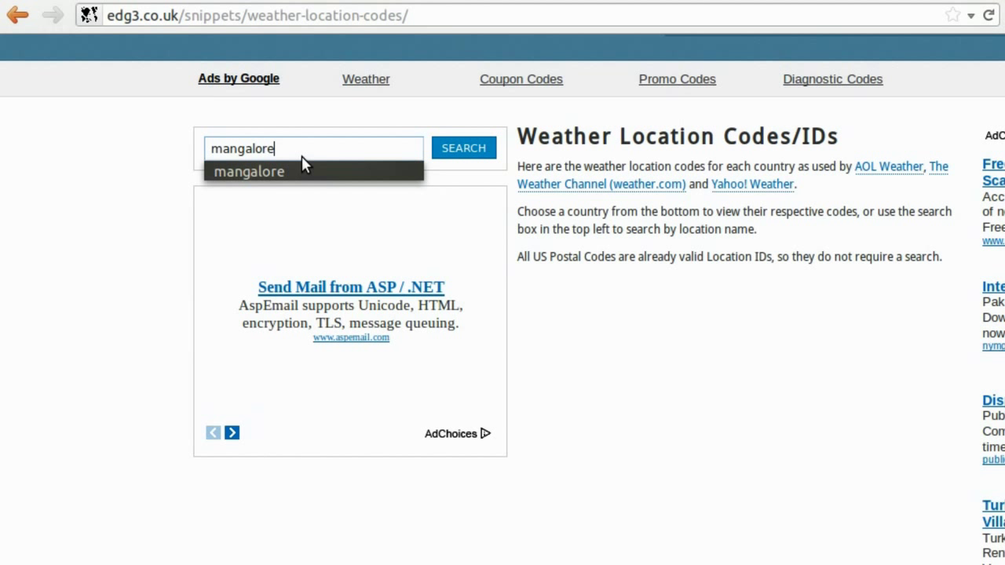
{"action": "left_click", "coordinate": [285, 172]}
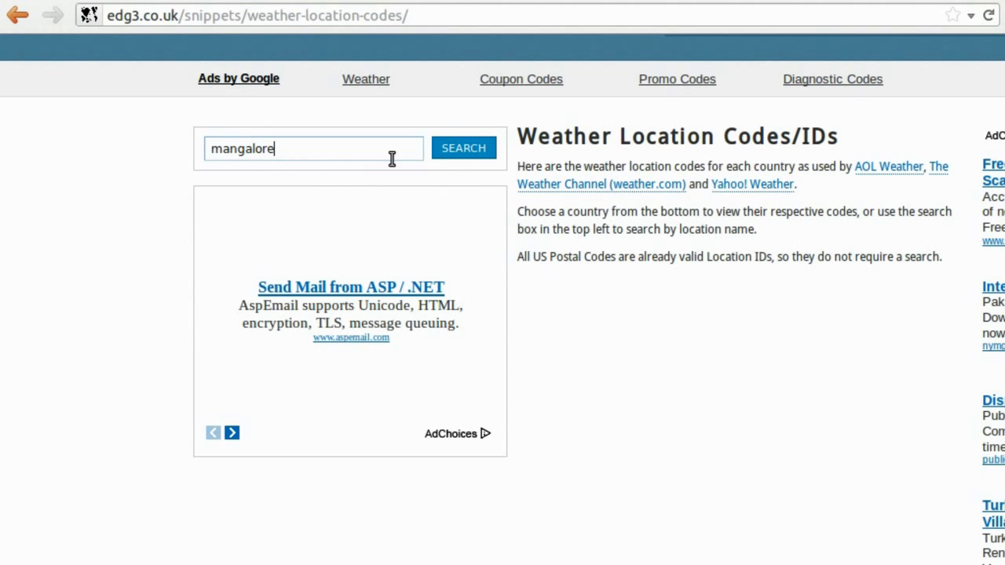
{"action": "left_click", "coordinate": [464, 157]}
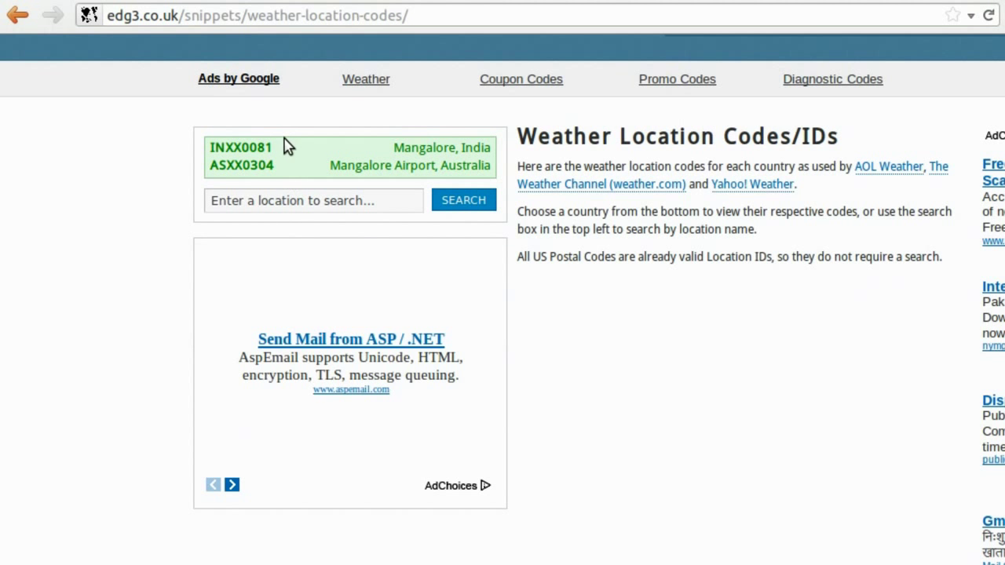
{"action": "left_click_drag", "start_coordinate": [287, 146], "coordinate": [259, 148]}
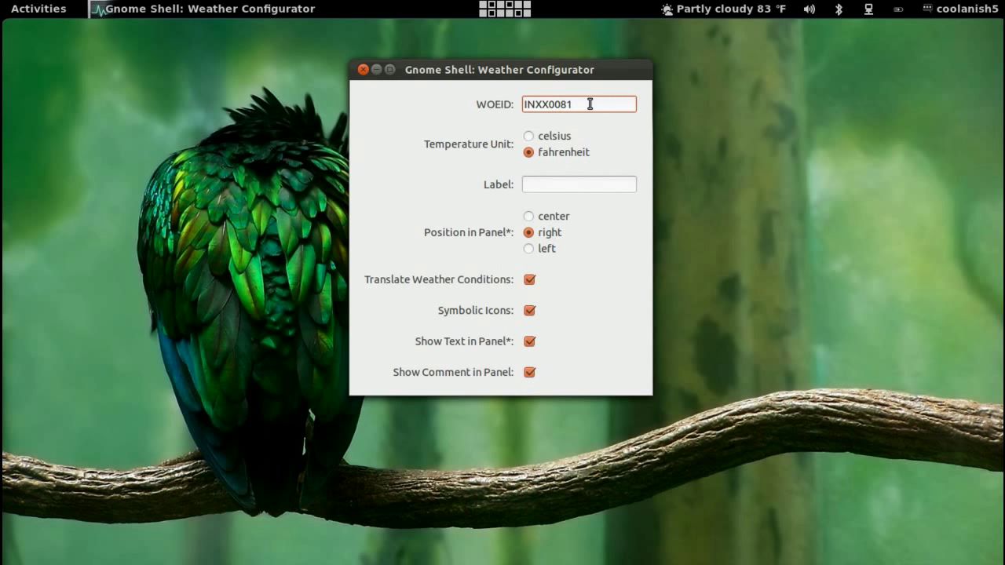
- Select the location code in the Weather Configurator's WOEID field, then close the configurator window
{"action": "left_click_drag", "start_coordinate": [590, 101], "coordinate": [462, 96]}
{"action": "key", "text": "End"}
{"action": "left_click_drag", "start_coordinate": [599, 103], "coordinate": [485, 99]}
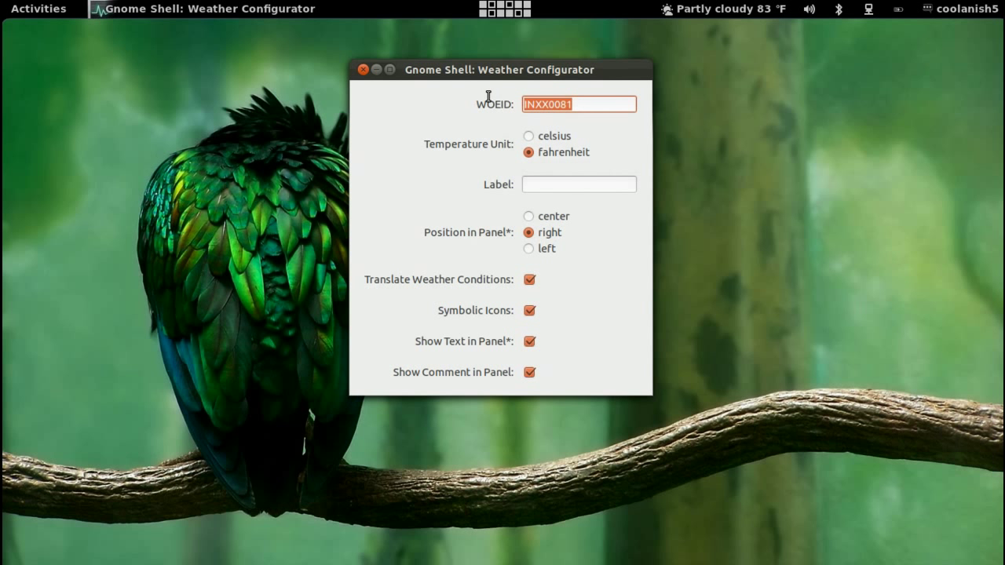
{"action": "left_click", "coordinate": [363, 70]}
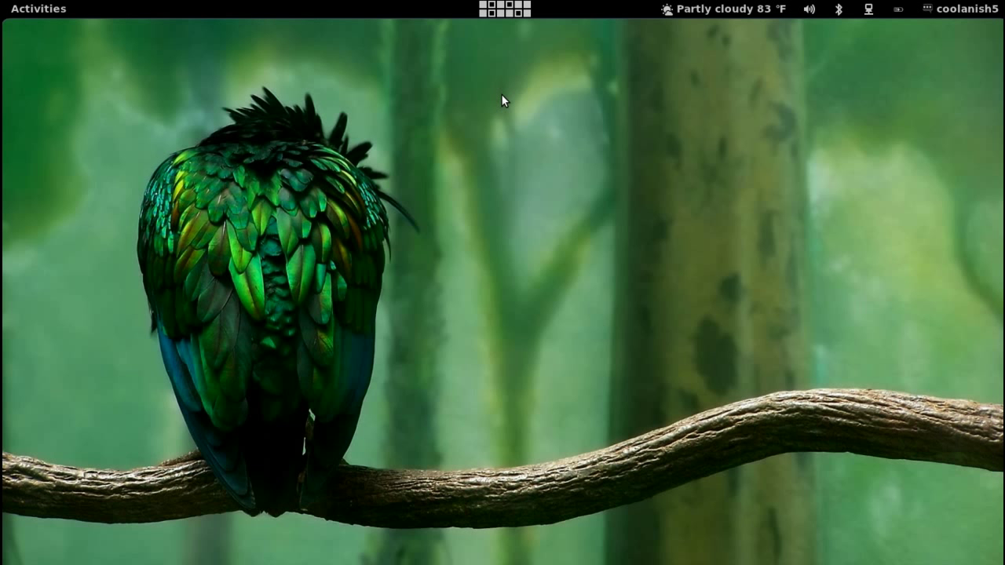
- Open the weather indicator's popup to view the current conditions and forecast, then dismiss it
{"action": "left_click", "coordinate": [724, 7]}
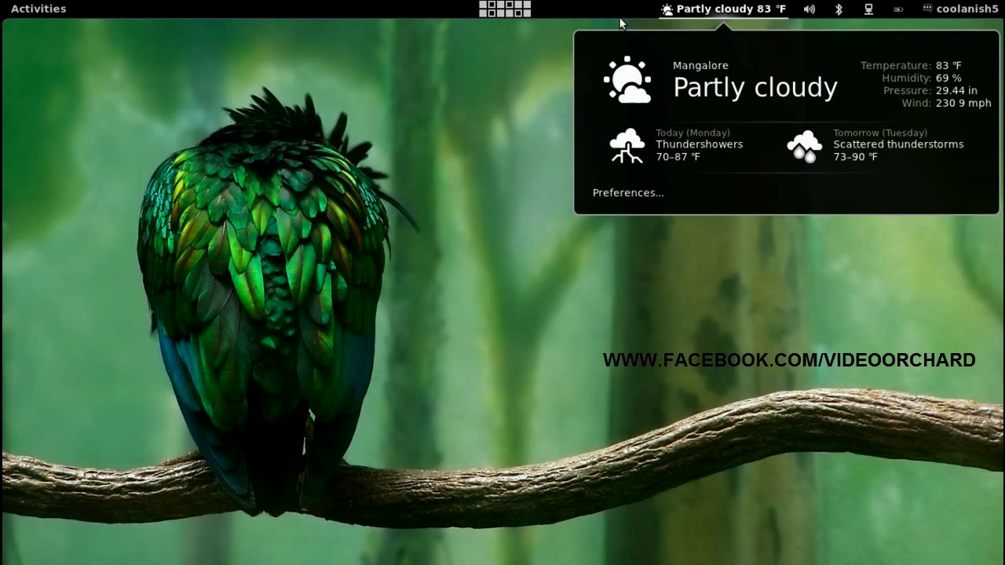
{"action": "left_click", "coordinate": [57, 92]}
{"action": "left_click_drag", "start_coordinate": [58, 92], "coordinate": [598, 556]}
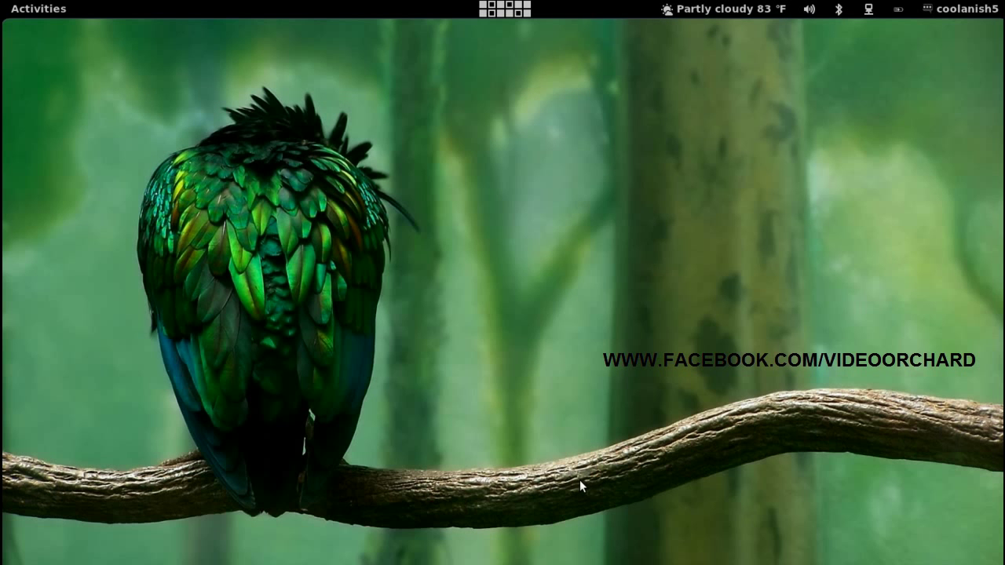